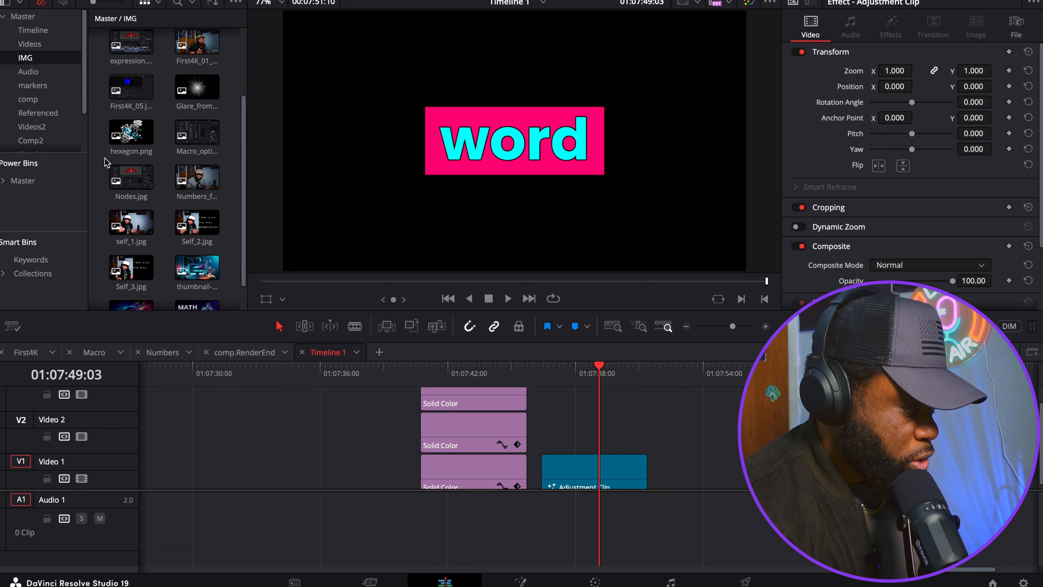
Place a shortened Fusion_intro.mkv clip from the Videos bin on Video 1 after the adjustment clip, with the playhead over it.
{"action": "left_click", "coordinate": [30, 44]}
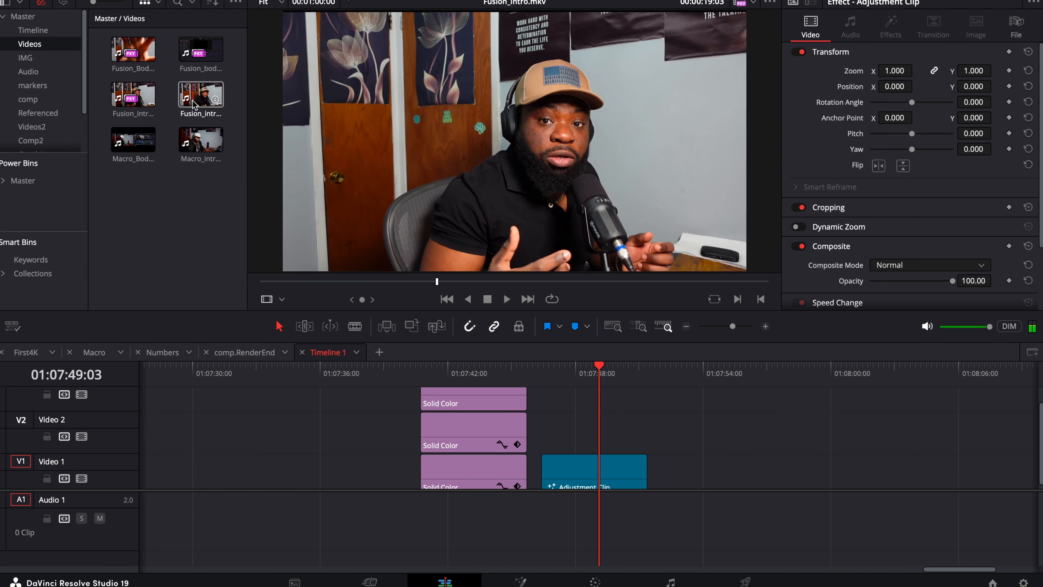
{"action": "left_click_drag", "start_coordinate": [182, 102], "coordinate": [668, 469]}
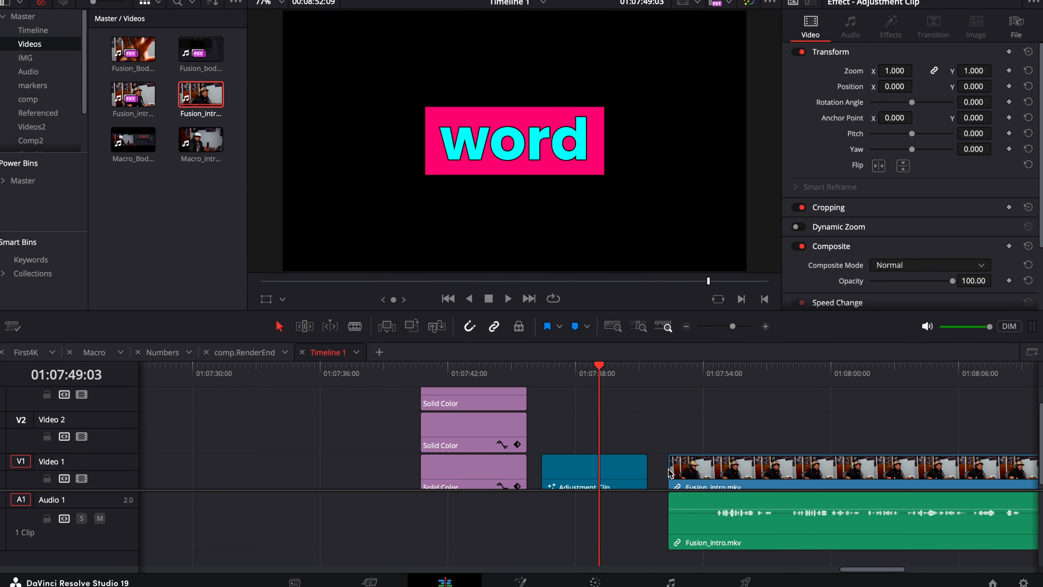
{"action": "scroll", "coordinate": [861, 499], "scroll_direction": "down", "scroll_amount": 8}
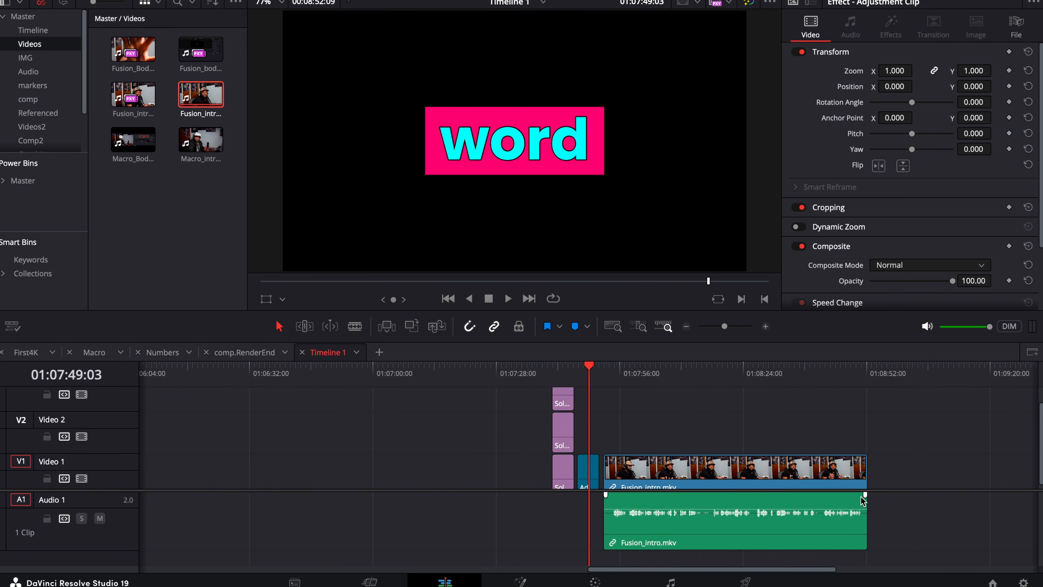
{"action": "left_click", "coordinate": [655, 371]}
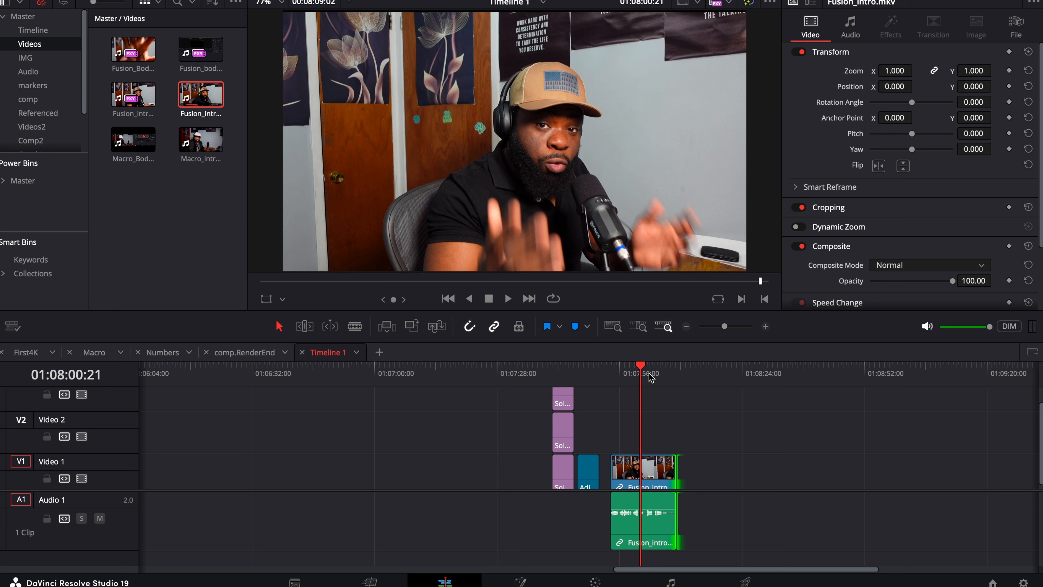
Open the Fusion_intro.mkv clip in Fusion and reposition MediaIn1 and MediaOut1 with a wide gap between them.
{"action": "left_click", "coordinate": [520, 581]}
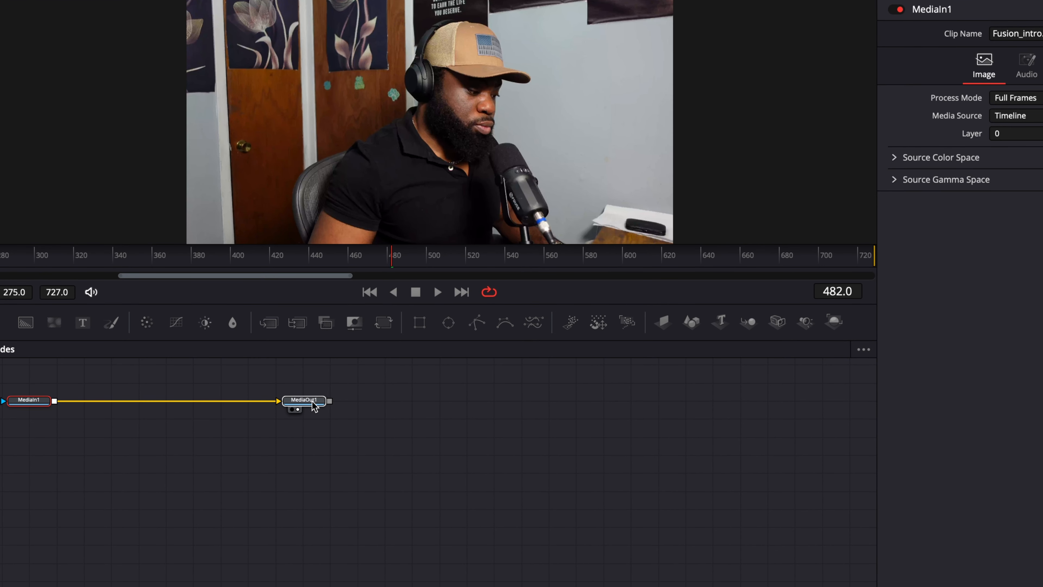
{"action": "left_click_drag", "start_coordinate": [307, 402], "coordinate": [568, 456]}
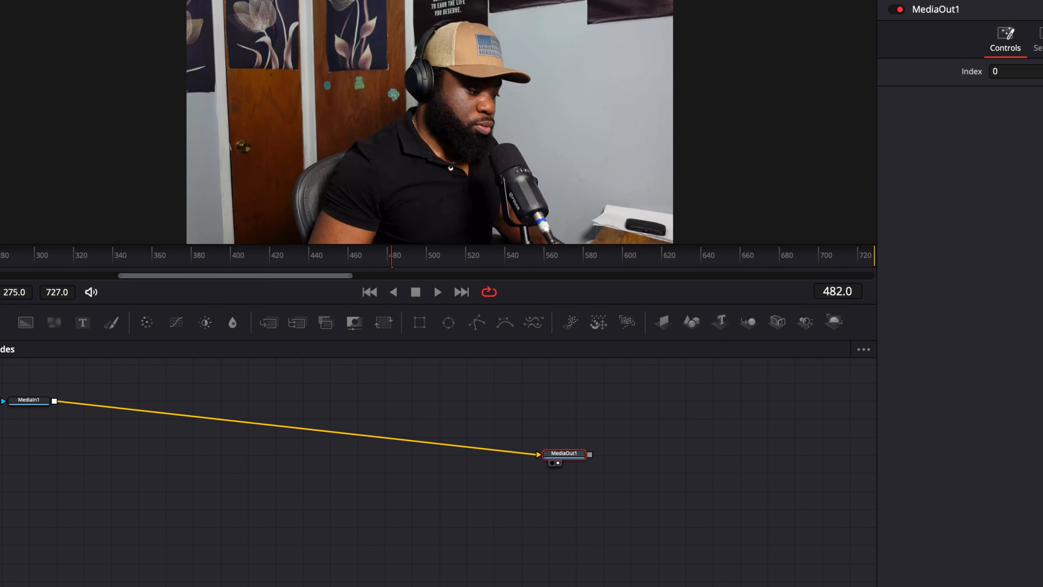
{"action": "left_click_drag", "start_coordinate": [20, 407], "coordinate": [135, 450]}
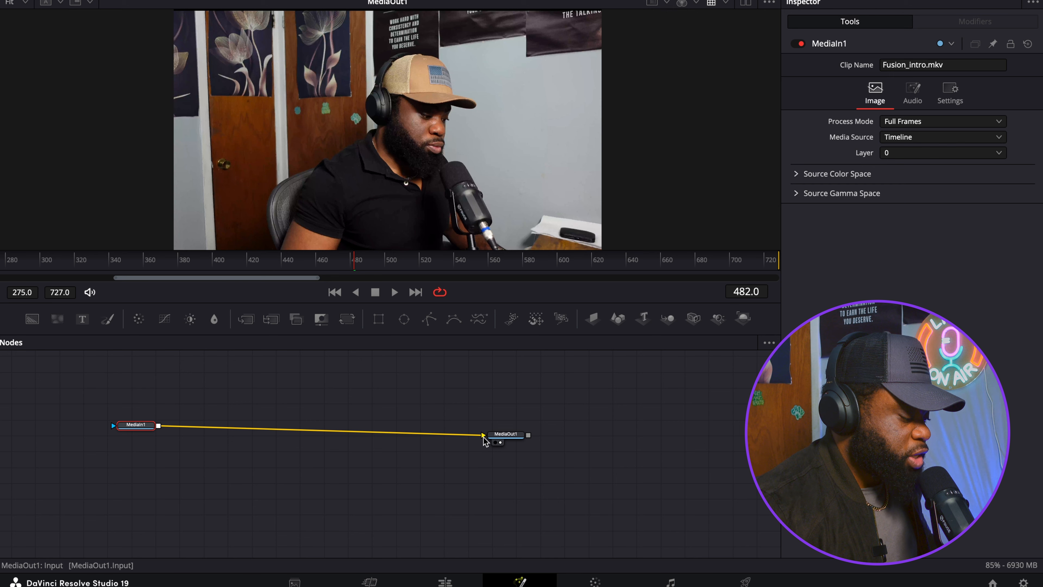
Disconnect MediaIn1 from MediaOut1 to check the effect on the Edit page timeline, and reconnect the two nodes.
{"action": "left_click_drag", "start_coordinate": [481, 435], "coordinate": [353, 434]}
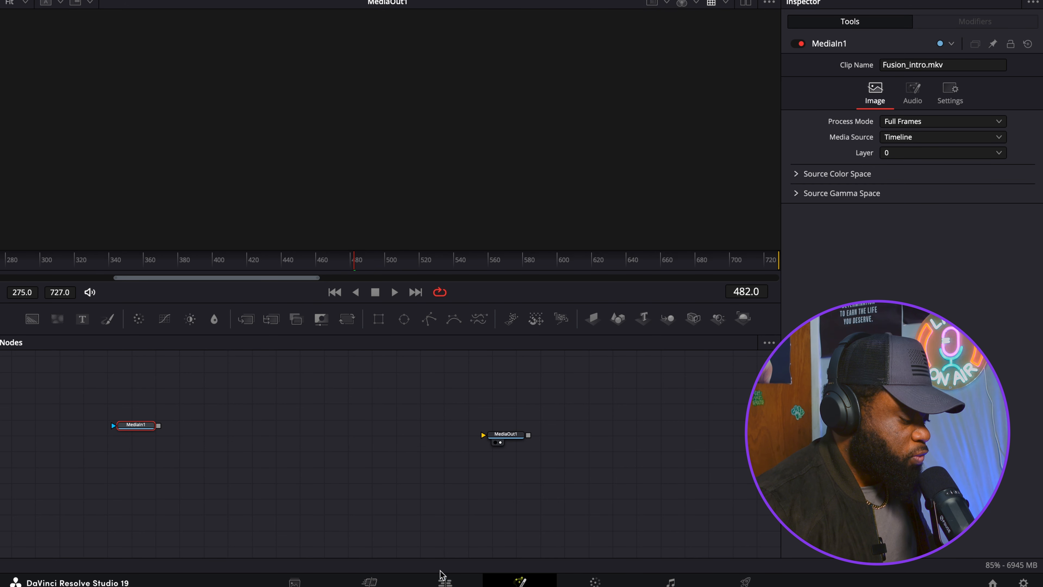
{"action": "left_click", "coordinate": [448, 582]}
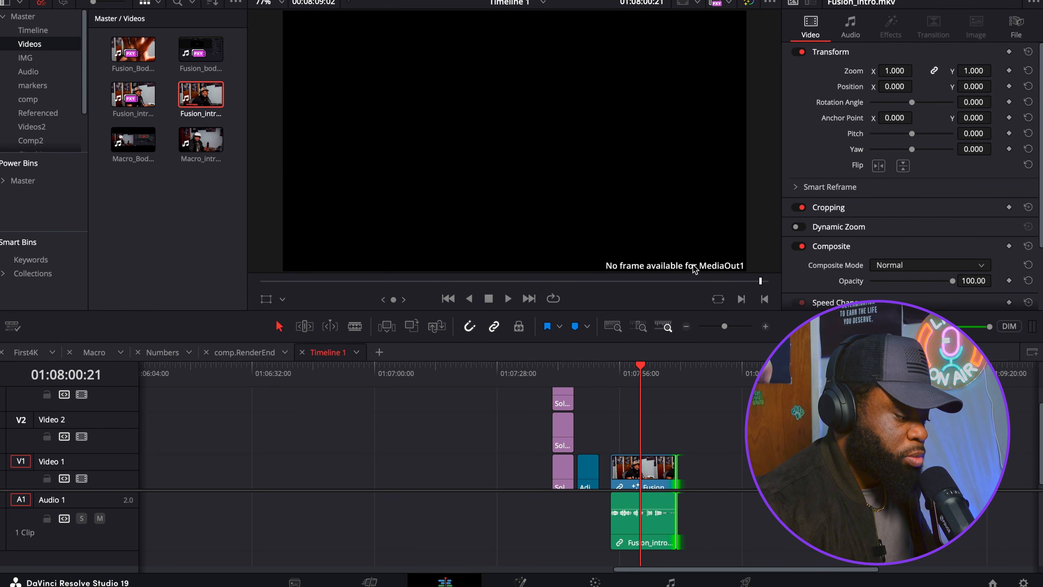
{"action": "left_click", "coordinate": [520, 582]}
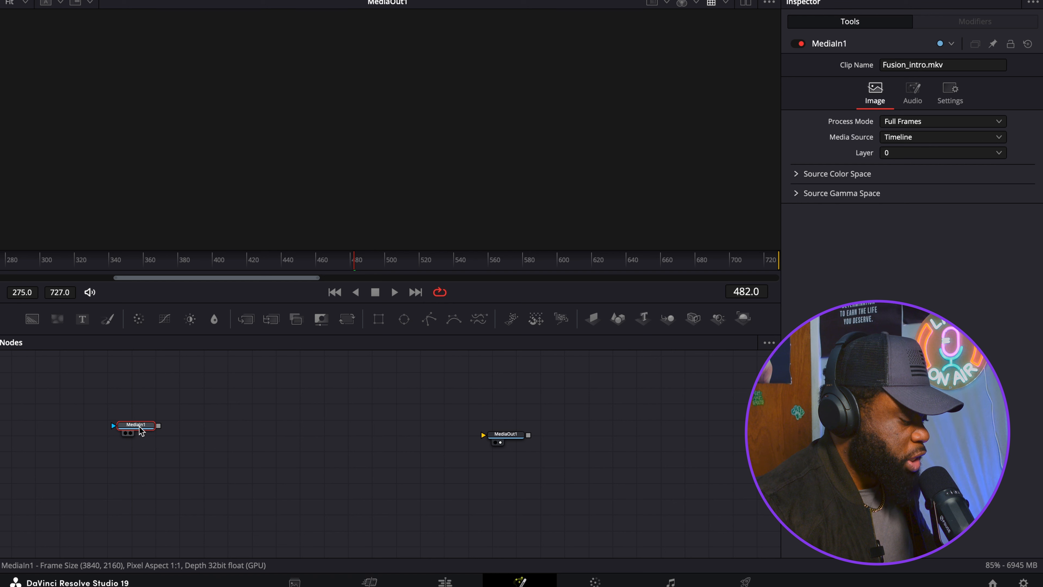
{"action": "left_click_drag", "start_coordinate": [158, 427], "coordinate": [483, 435]}
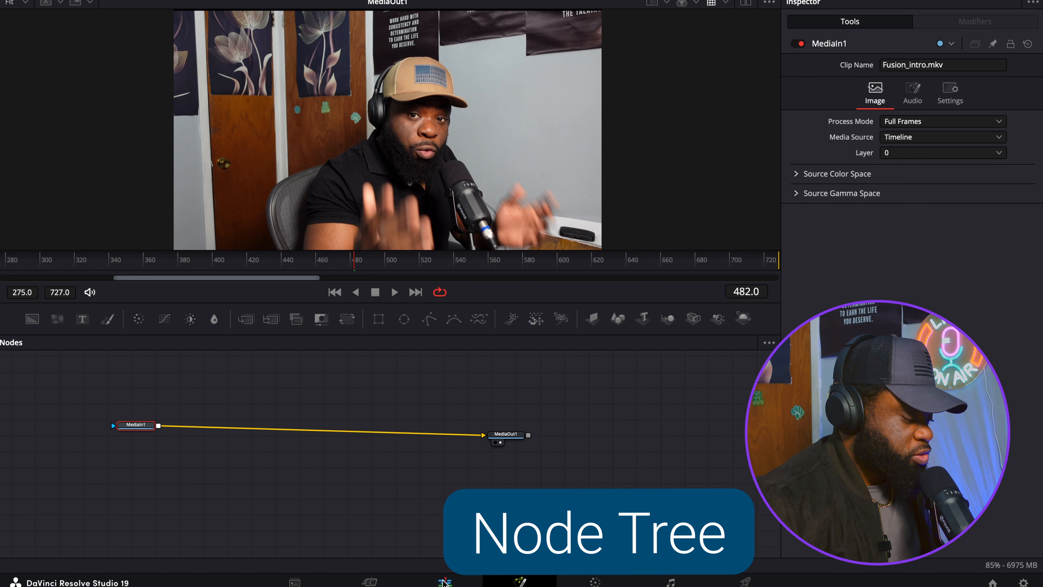
Open the Fusion composition of the adjustment clip with the "word" title from the timeline.
{"action": "left_click", "coordinate": [453, 579]}
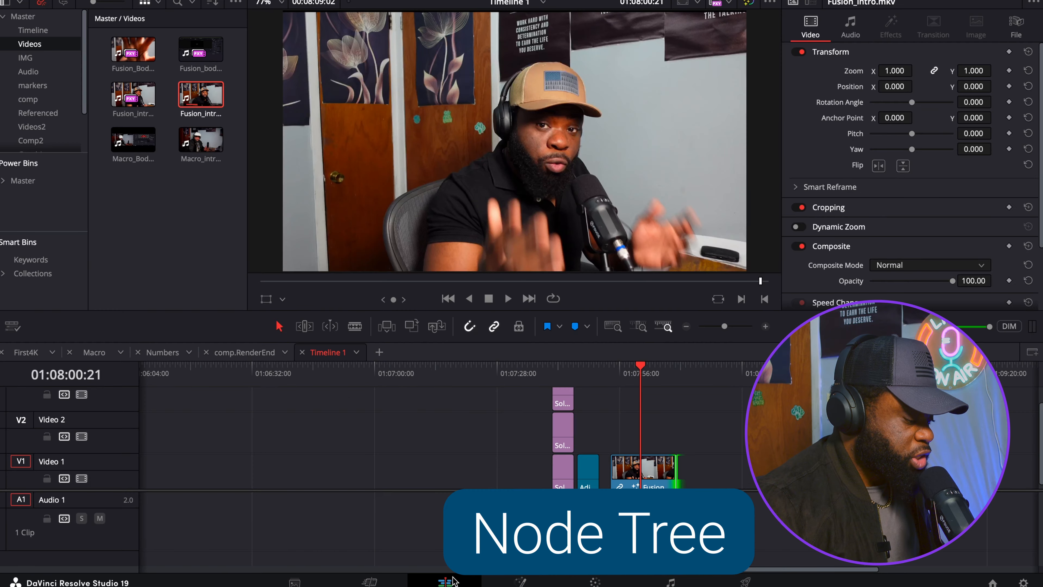
{"action": "left_click", "coordinate": [596, 371]}
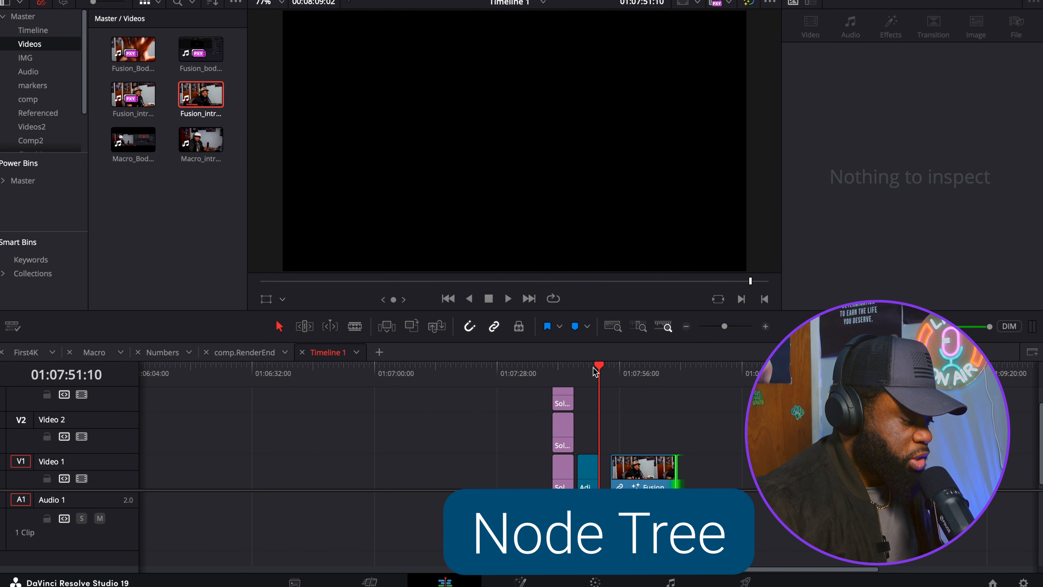
{"action": "left_click_drag", "start_coordinate": [596, 371], "coordinate": [586, 372]}
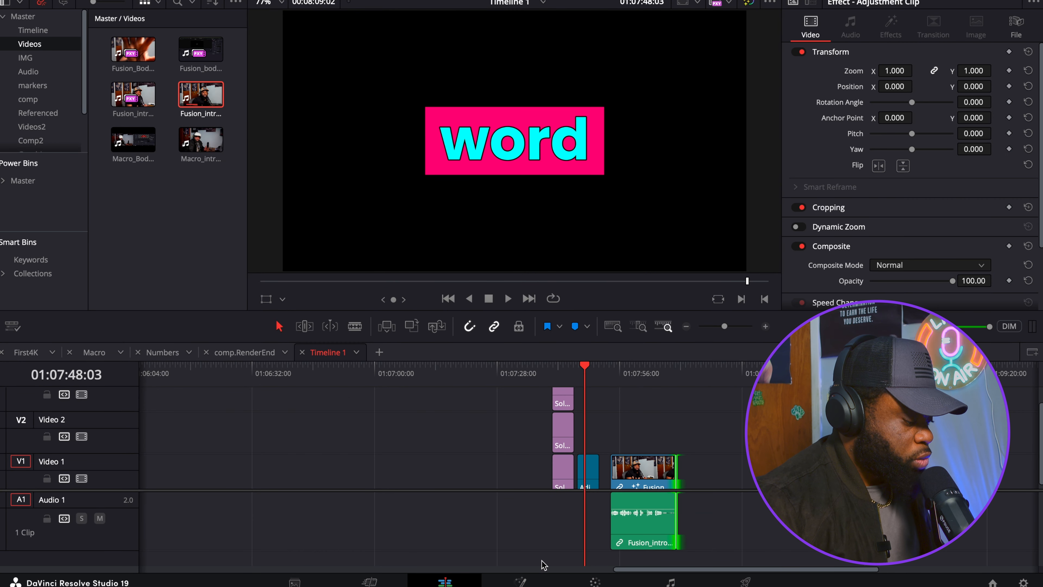
{"action": "left_click", "coordinate": [527, 580]}
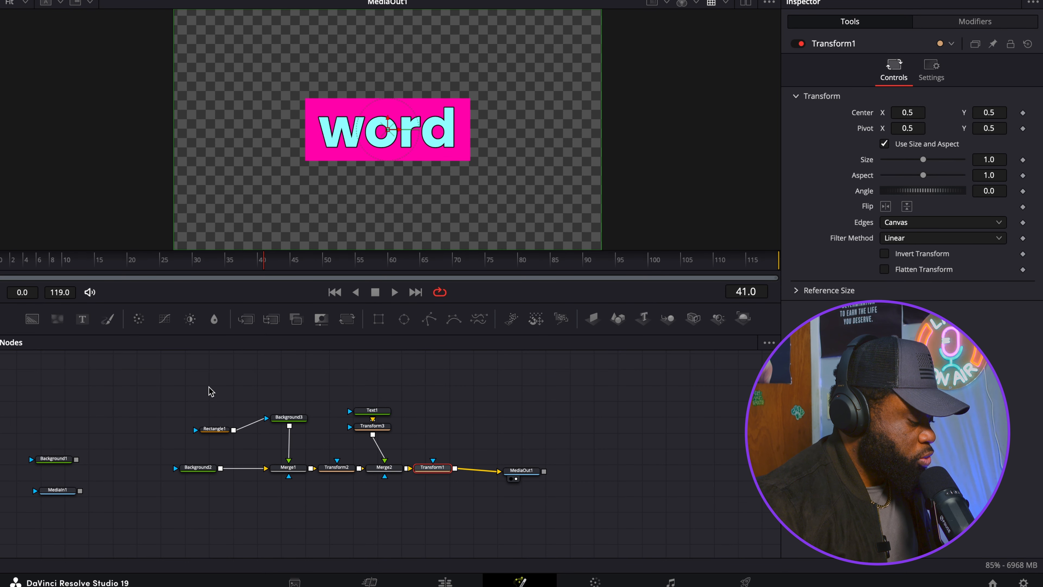
Spread out the title's node tree, moving Background2, Background3 with Rectangle1, Transform2 and Merge2 away from the main row.
{"action": "left_click_drag", "start_coordinate": [210, 388], "coordinate": [166, 361]}
{"action": "left_click_drag", "start_coordinate": [306, 368], "coordinate": [291, 501]}
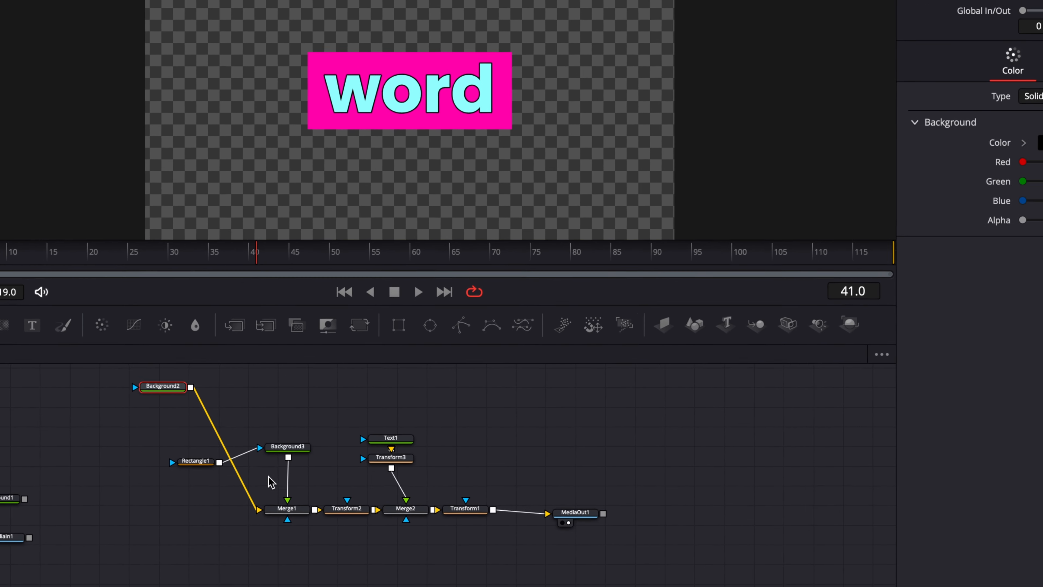
{"action": "left_click_drag", "start_coordinate": [287, 449], "coordinate": [361, 421]}
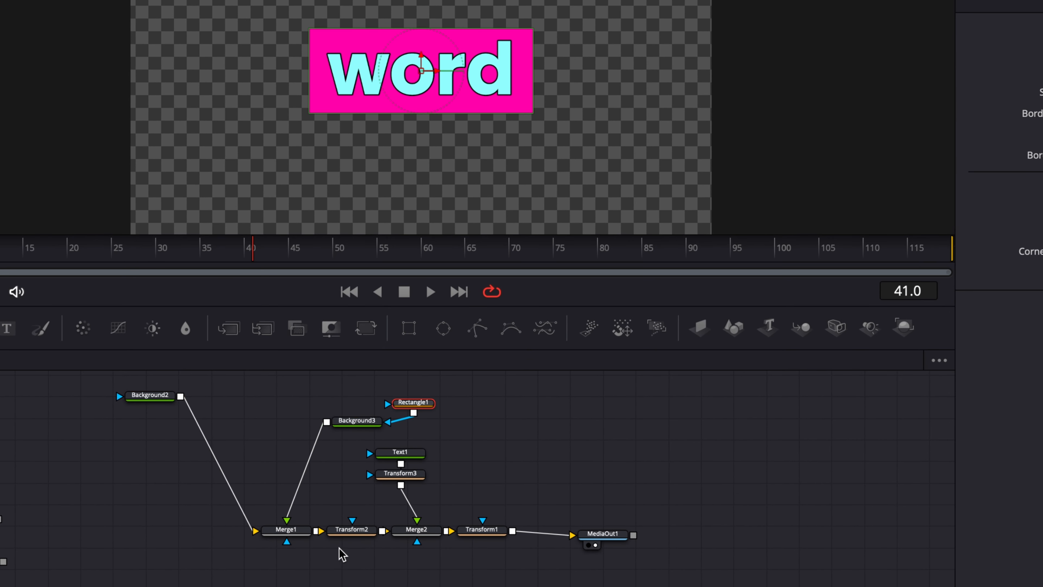
{"action": "left_click_drag", "start_coordinate": [351, 535], "coordinate": [288, 586]}
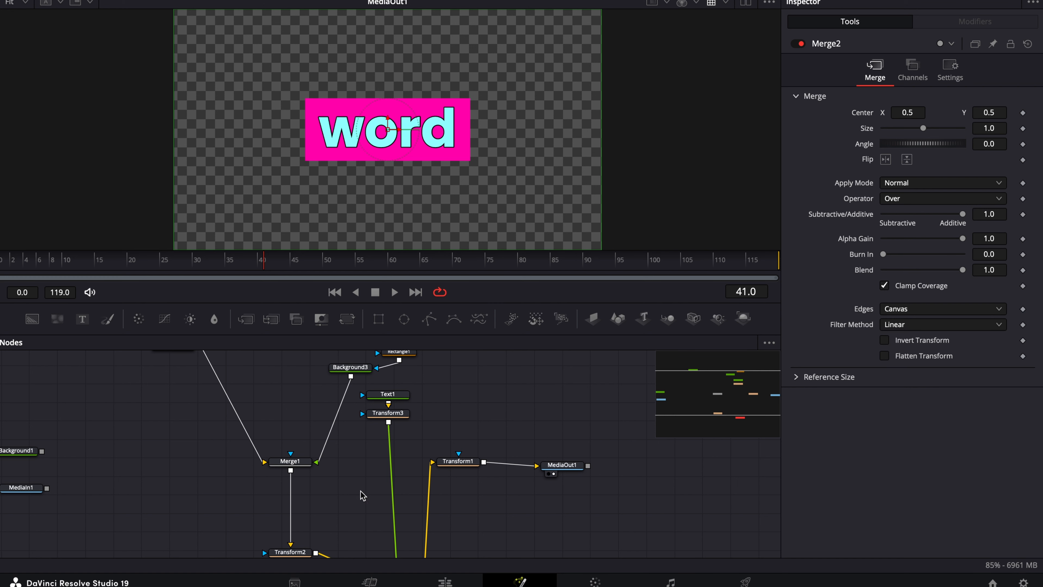
{"action": "scroll", "coordinate": [265, 457], "scroll_direction": "down", "scroll_amount": 2}
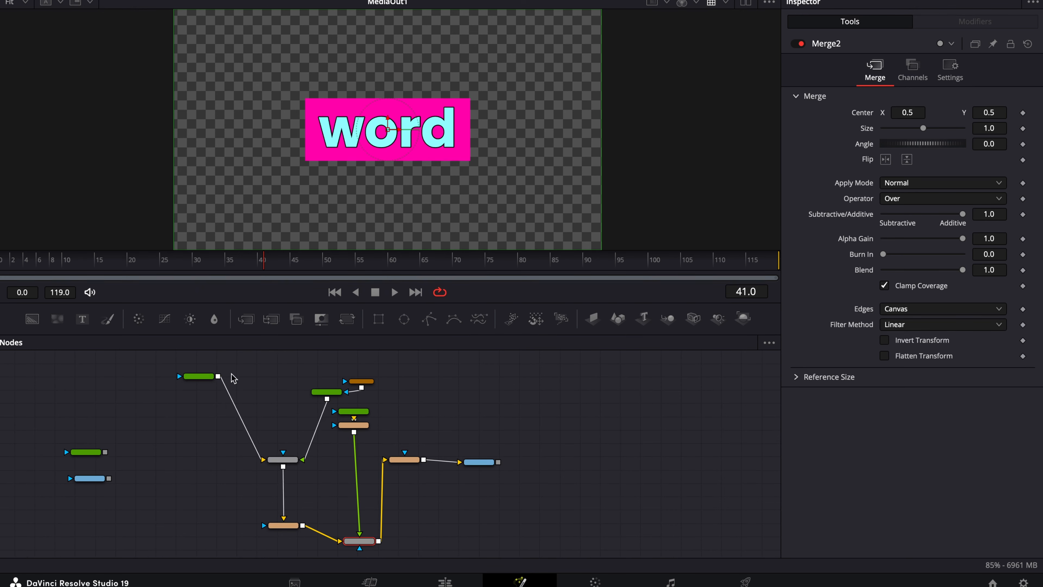
Rearrange the node tree into a downward flow by repositioning the Merge, Text1, Transform, MediaOut1 and Background3 nodes.
{"action": "left_click_drag", "start_coordinate": [281, 461], "coordinate": [227, 451]}
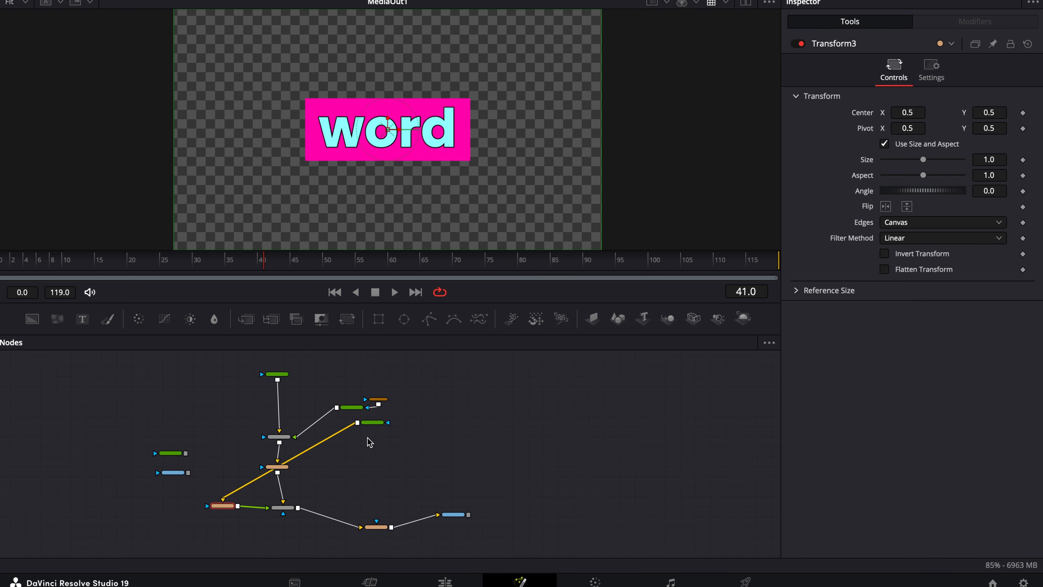
{"action": "left_click_drag", "start_coordinate": [364, 423], "coordinate": [224, 446]}
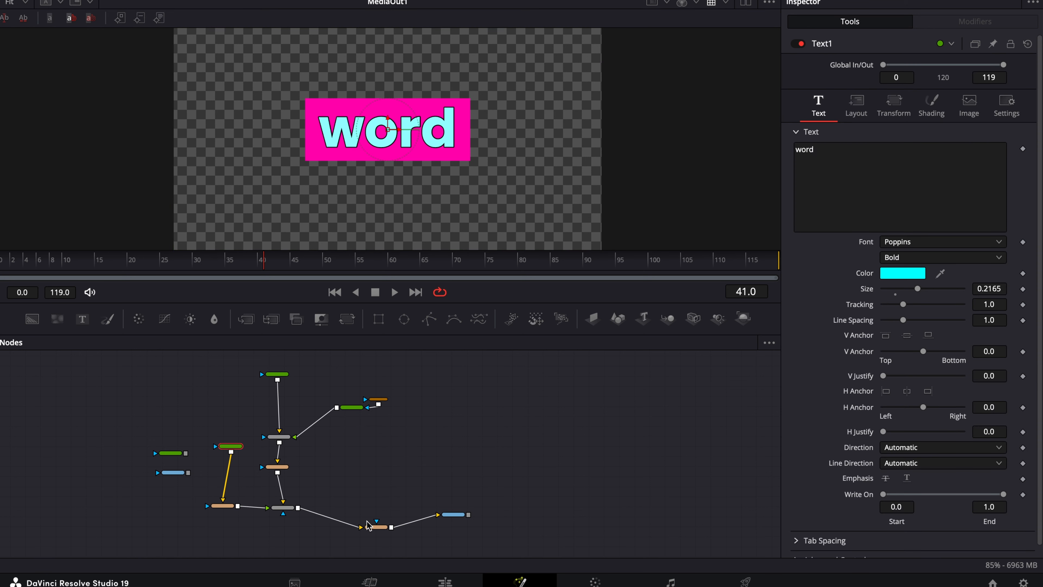
{"action": "left_click_drag", "start_coordinate": [367, 525], "coordinate": [273, 537]}
{"action": "left_click_drag", "start_coordinate": [455, 514], "coordinate": [378, 544]}
{"action": "left_click_drag", "start_coordinate": [355, 411], "coordinate": [327, 409]}
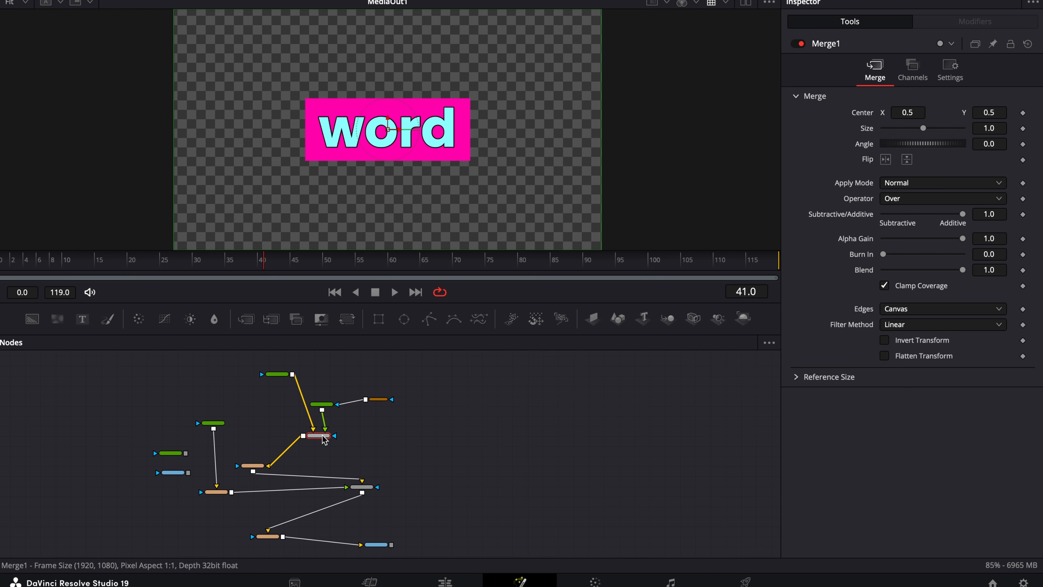
Switch back to the Fusion_intro.mkv clip's Fusion composition and move MediaOut1 farther away from MediaIn1.
{"action": "left_click", "coordinate": [443, 582]}
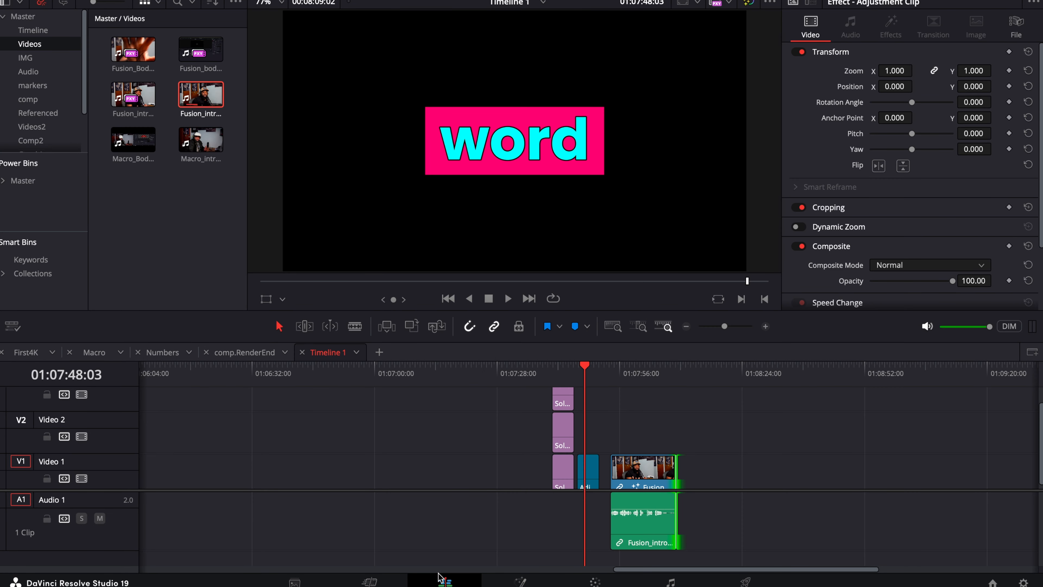
{"action": "left_click", "coordinate": [640, 373]}
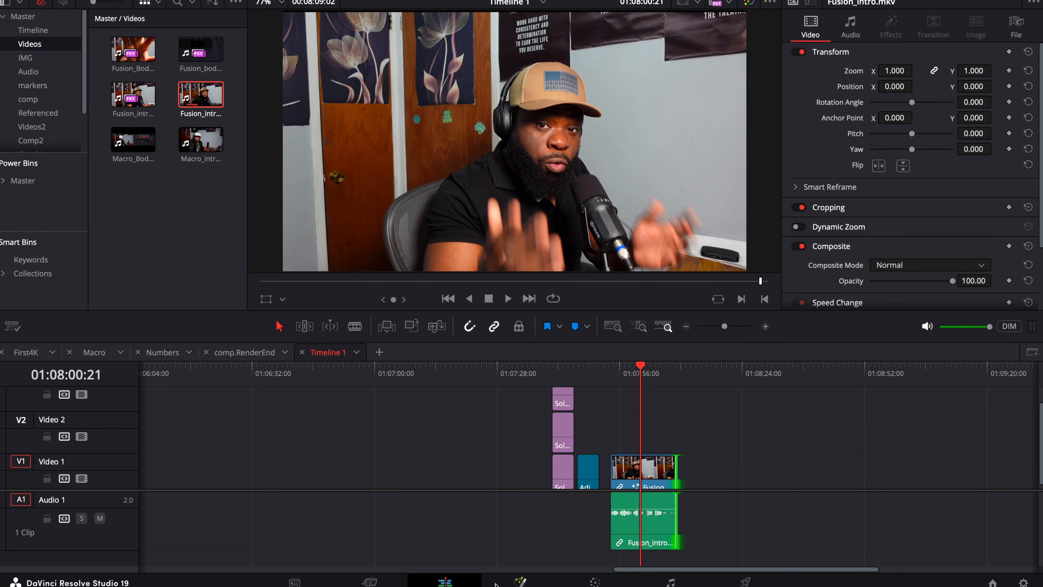
{"action": "left_click", "coordinate": [512, 582]}
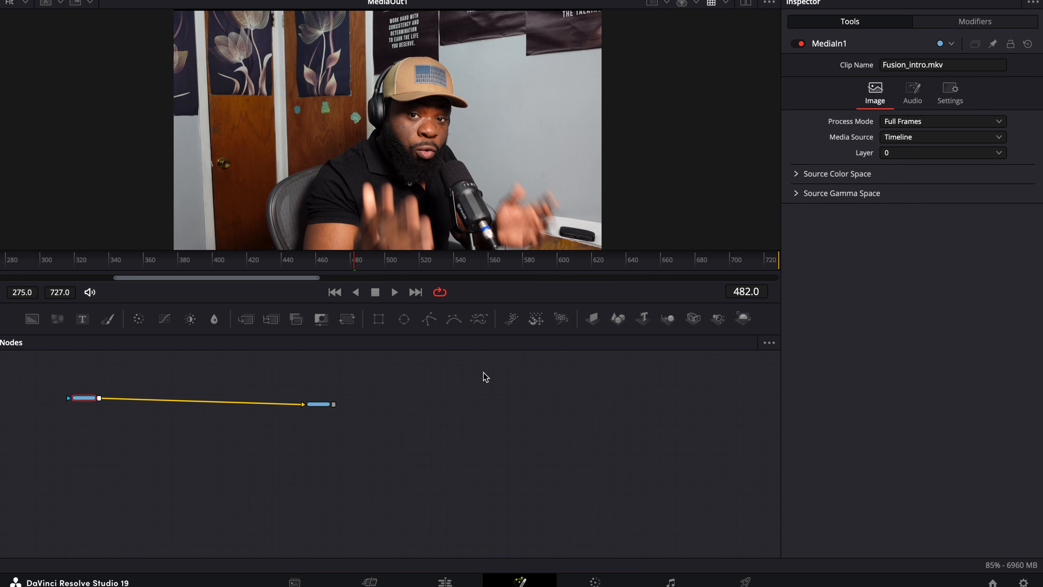
{"action": "scroll", "coordinate": [212, 370], "scroll_direction": "down", "scroll_amount": 2}
{"action": "scroll", "coordinate": [212, 370], "scroll_direction": "up", "scroll_amount": 6}
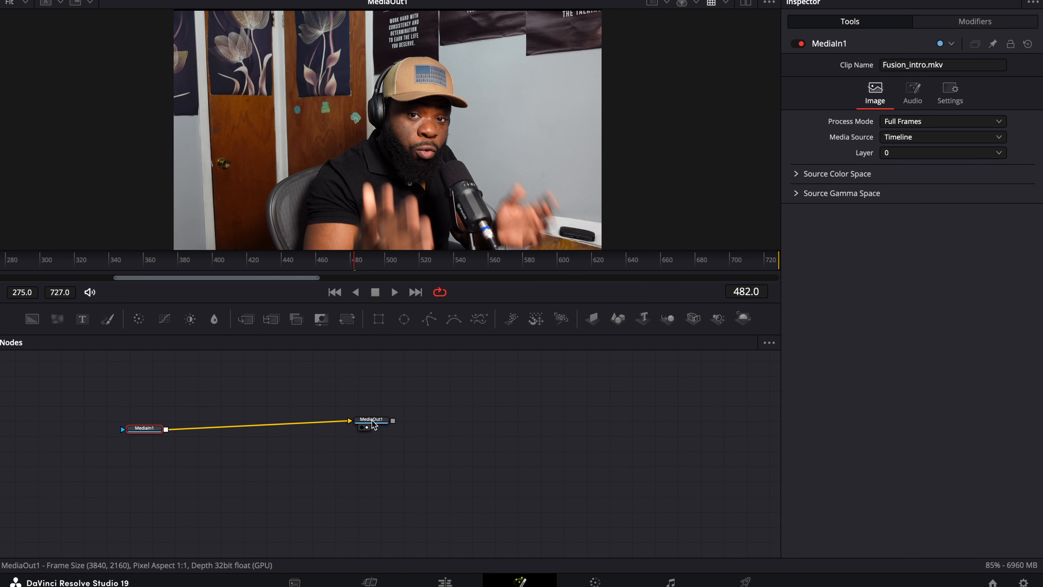
{"action": "left_click_drag", "start_coordinate": [373, 423], "coordinate": [451, 426]}
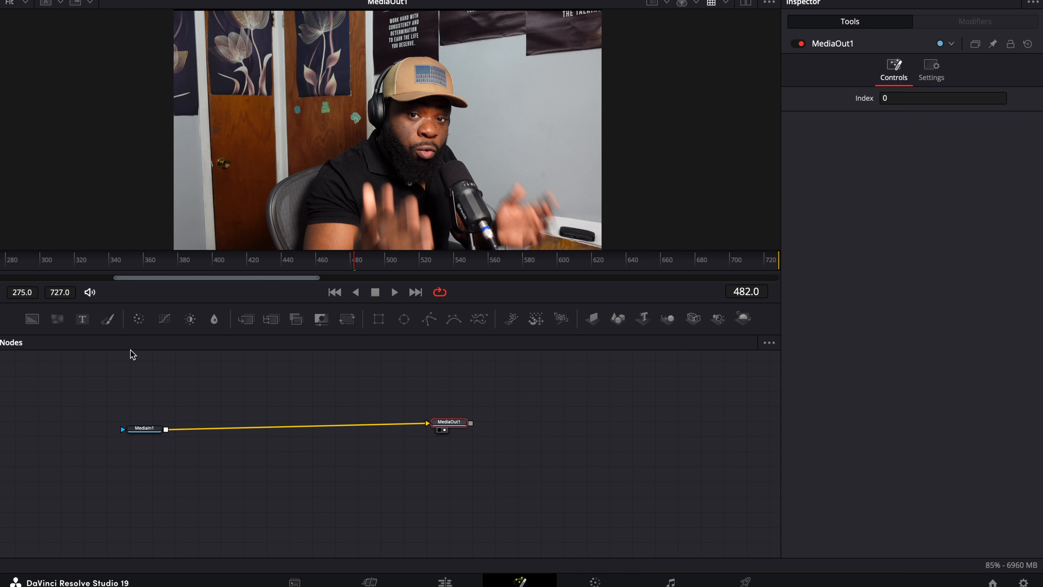
Add a Rectangle mask to MediaIn1, detach it, and reconnect its output to MediaIn1's Effect Mask input.
{"action": "left_click", "coordinate": [144, 428]}
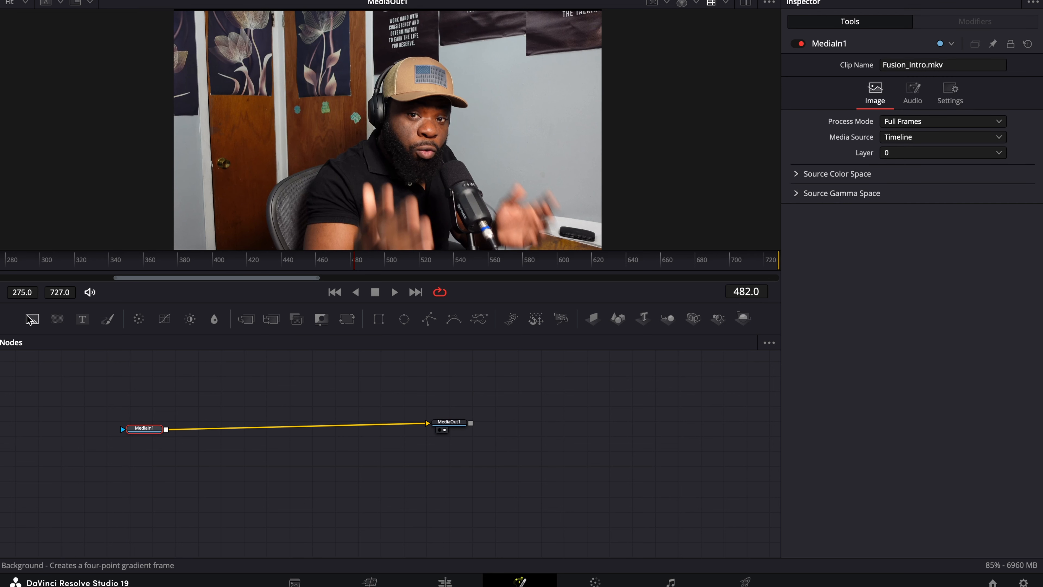
{"action": "left_click", "coordinate": [379, 319]}
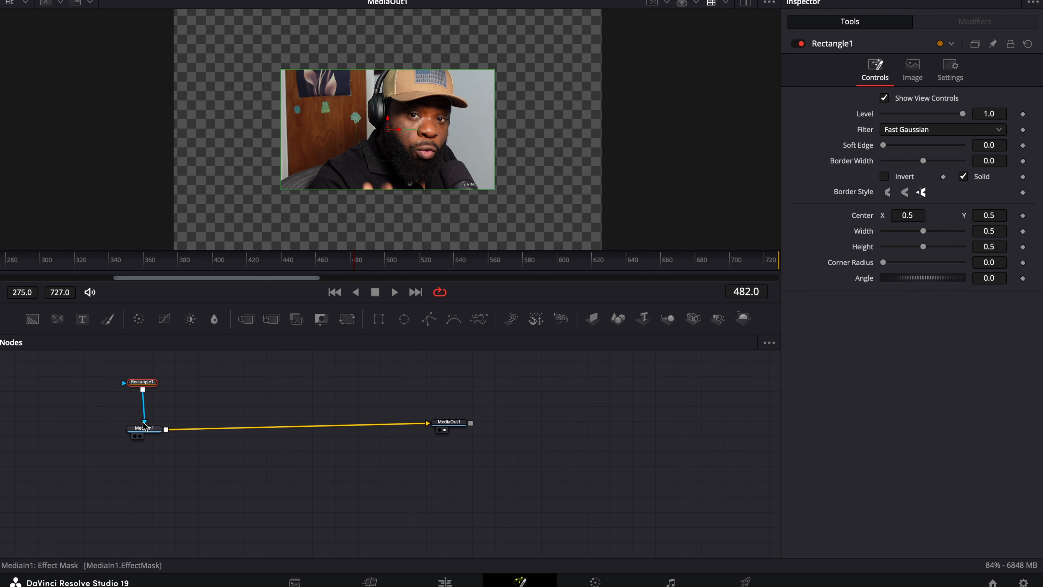
{"action": "left_click_drag", "start_coordinate": [144, 424], "coordinate": [145, 400]}
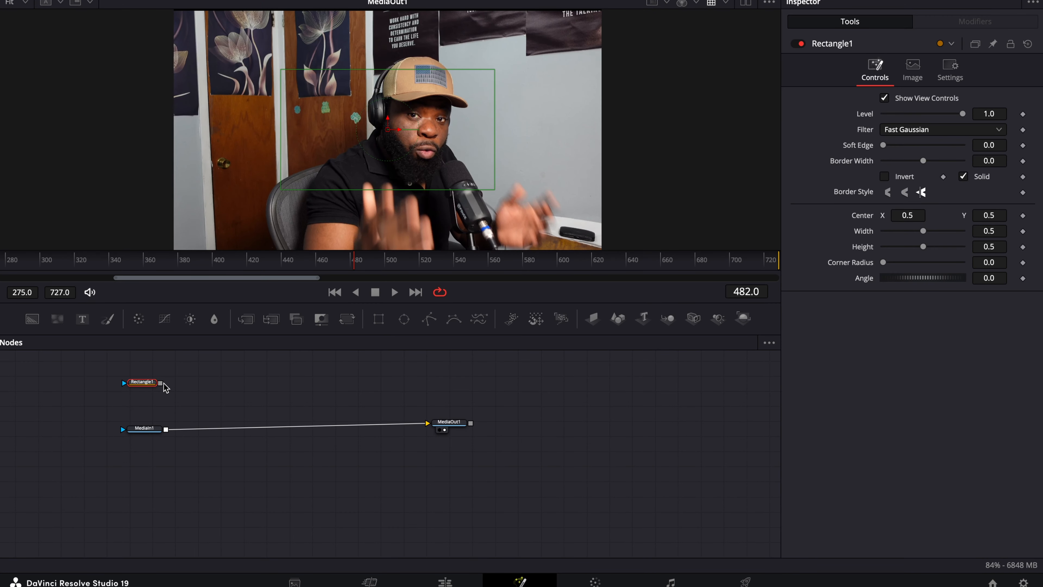
{"action": "left_click_drag", "start_coordinate": [160, 382], "coordinate": [146, 431]}
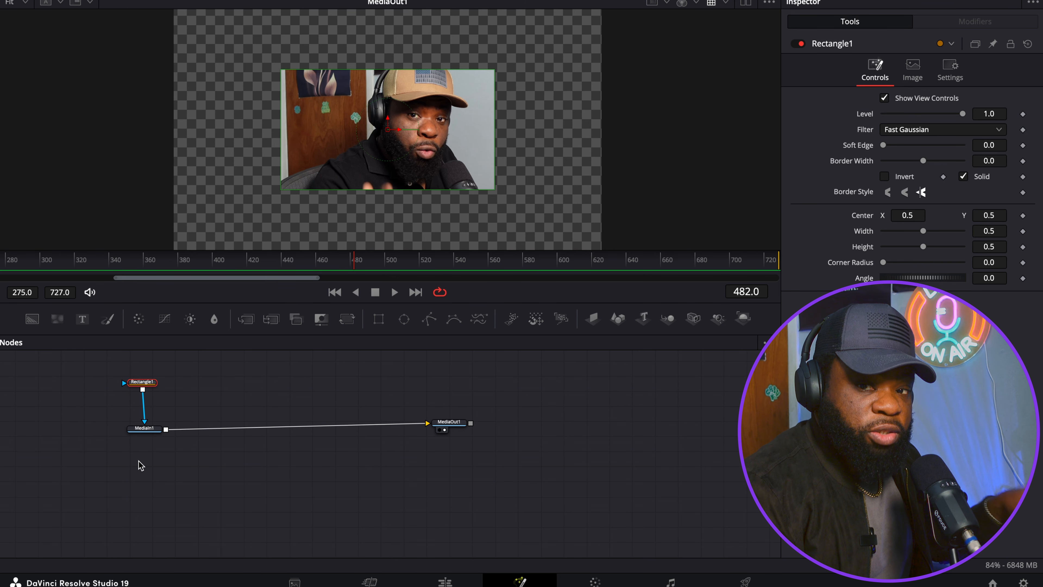
Disconnect Rectangle1 from MediaIn1 and set the mask node aside between MediaIn1 and MediaOut1.
{"action": "left_click_drag", "start_coordinate": [144, 422], "coordinate": [284, 397]}
{"action": "left_click", "coordinate": [336, 382]}
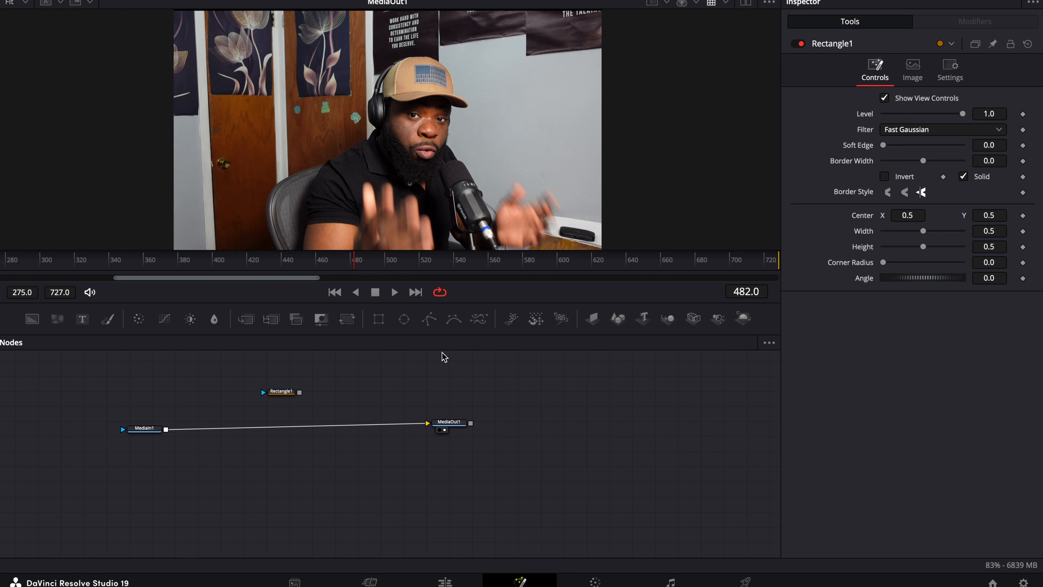
Mask MediaIn1 with an Ellipse node, disconnect it, and set the node aside next to Rectangle1.
{"action": "left_click_drag", "start_coordinate": [408, 324], "coordinate": [156, 435]}
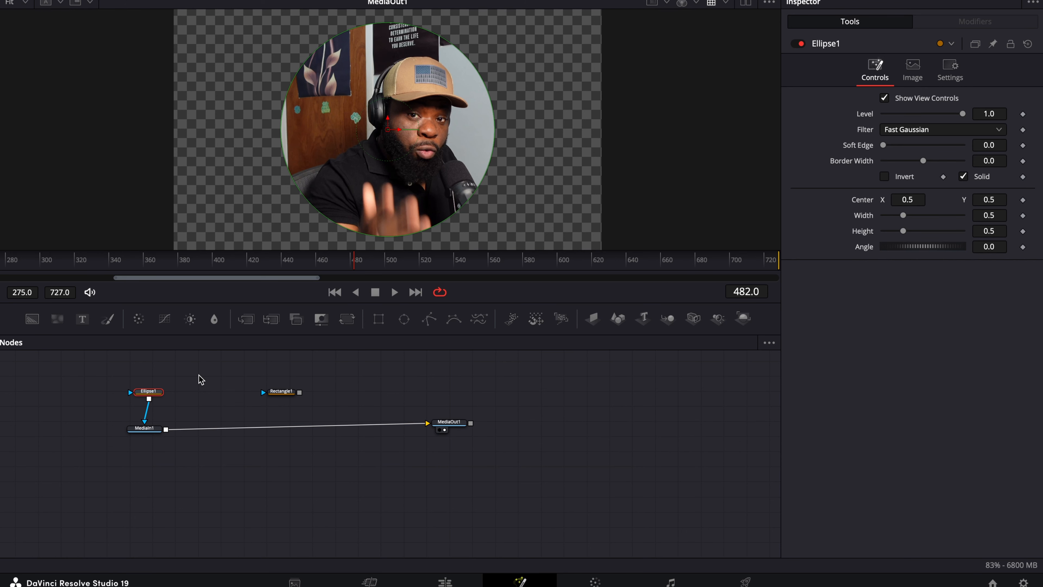
{"action": "left_click", "coordinate": [145, 422]}
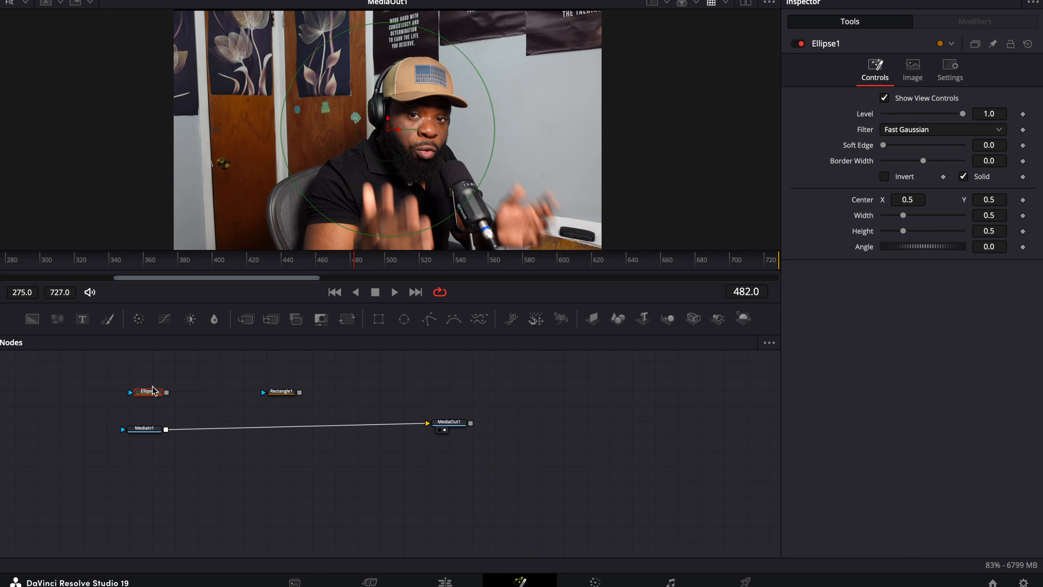
{"action": "left_click_drag", "start_coordinate": [153, 391], "coordinate": [191, 382]}
Add a Polygon mask node above MediaIn1 and draw a closed curved shape around the man's head and shoulders in the viewer.
{"action": "left_click_drag", "start_coordinate": [430, 320], "coordinate": [132, 398]}
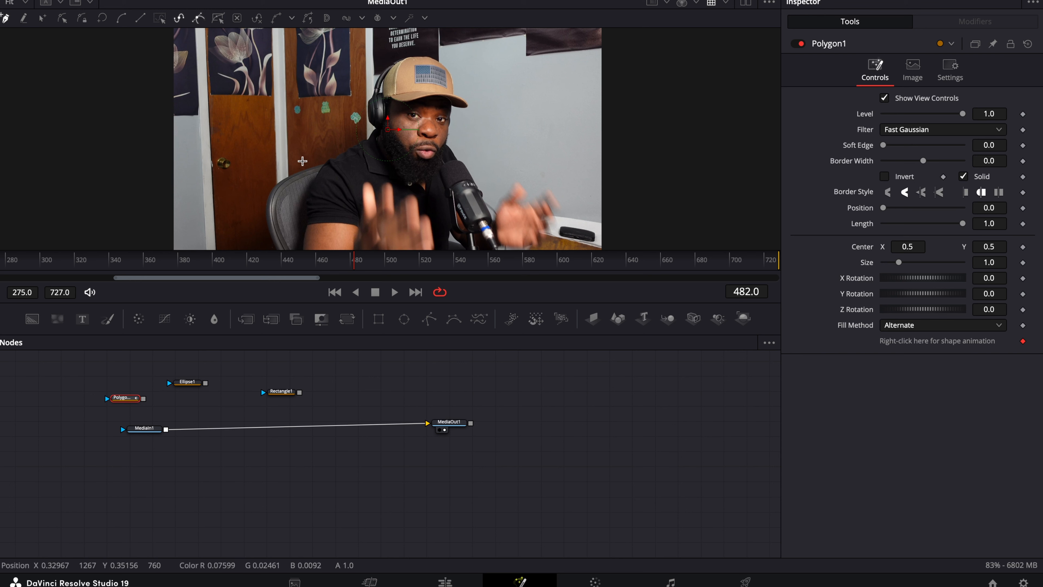
{"action": "left_click", "coordinate": [293, 154]}
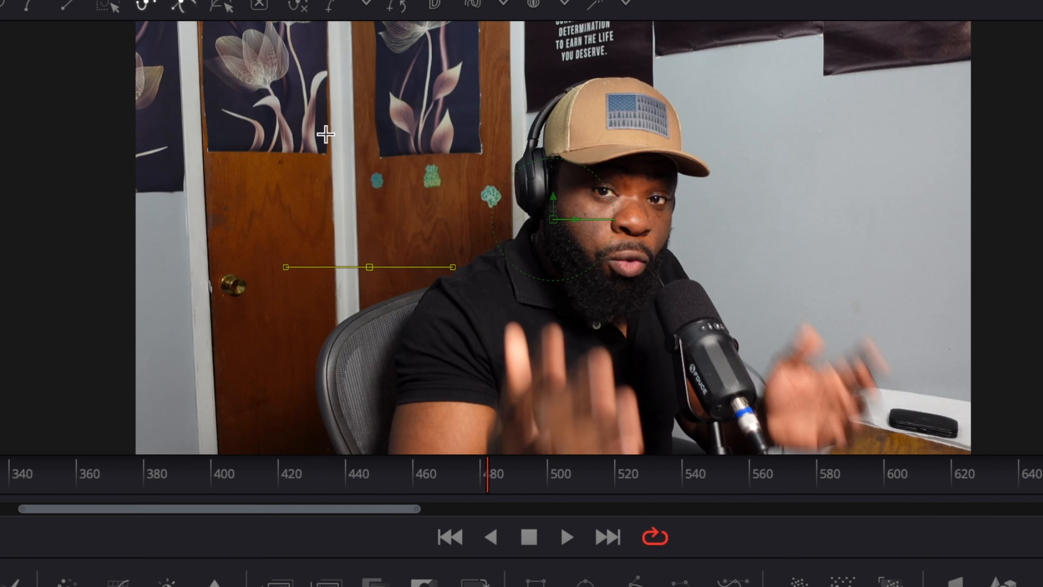
{"action": "left_click", "coordinate": [296, 131]}
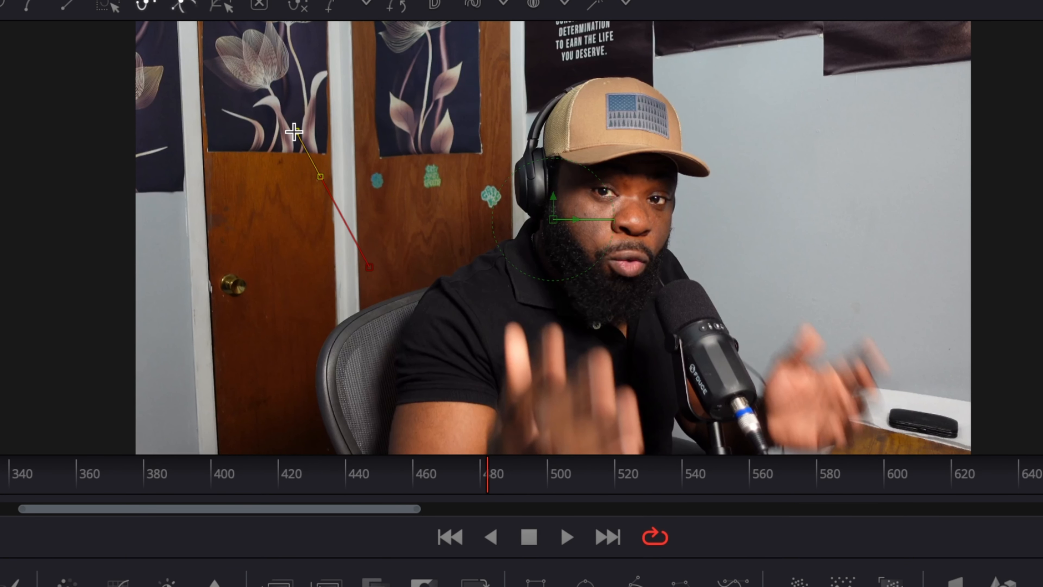
{"action": "left_click", "coordinate": [538, 103]}
{"action": "left_click_drag", "start_coordinate": [538, 102], "coordinate": [560, 82]}
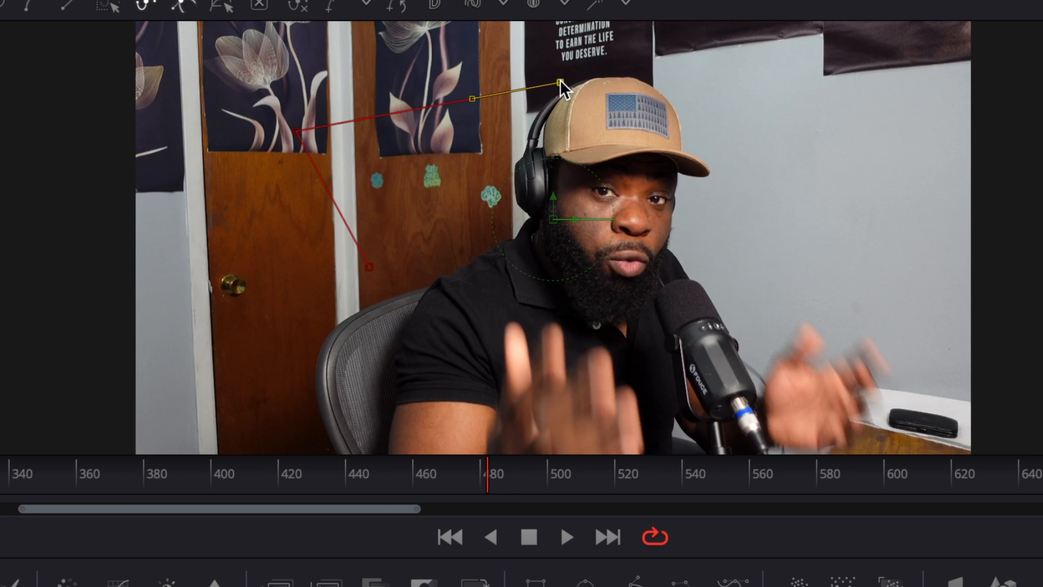
{"action": "left_click_drag", "start_coordinate": [817, 128], "coordinate": [888, 257]}
{"action": "left_click_drag", "start_coordinate": [775, 316], "coordinate": [552, 288]}
{"action": "left_click", "coordinate": [500, 363]}
{"action": "left_click", "coordinate": [370, 267]}
Mask MediaIn1 by connecting Polygon1 to its Effect Mask input, disconnect it again, and select MediaIn1.
{"action": "left_click_drag", "start_coordinate": [145, 398], "coordinate": [150, 430]}
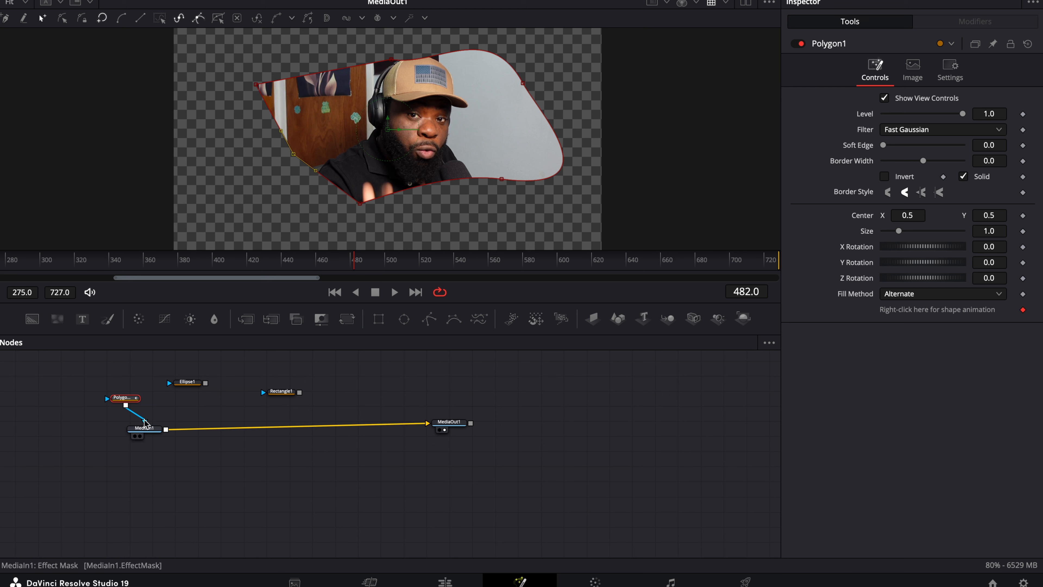
{"action": "left_click_drag", "start_coordinate": [145, 422], "coordinate": [131, 412]}
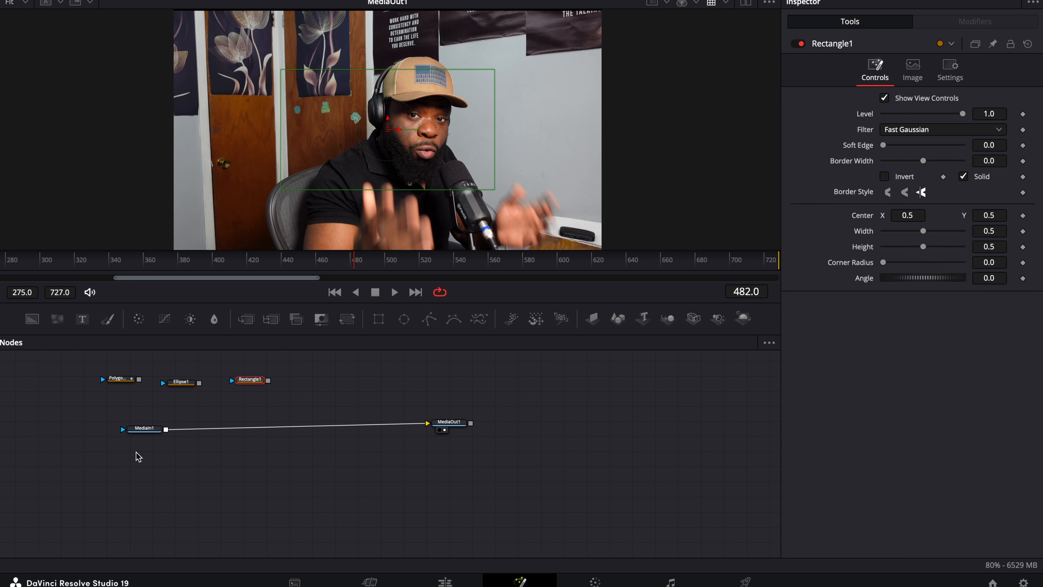
{"action": "left_click", "coordinate": [146, 430]}
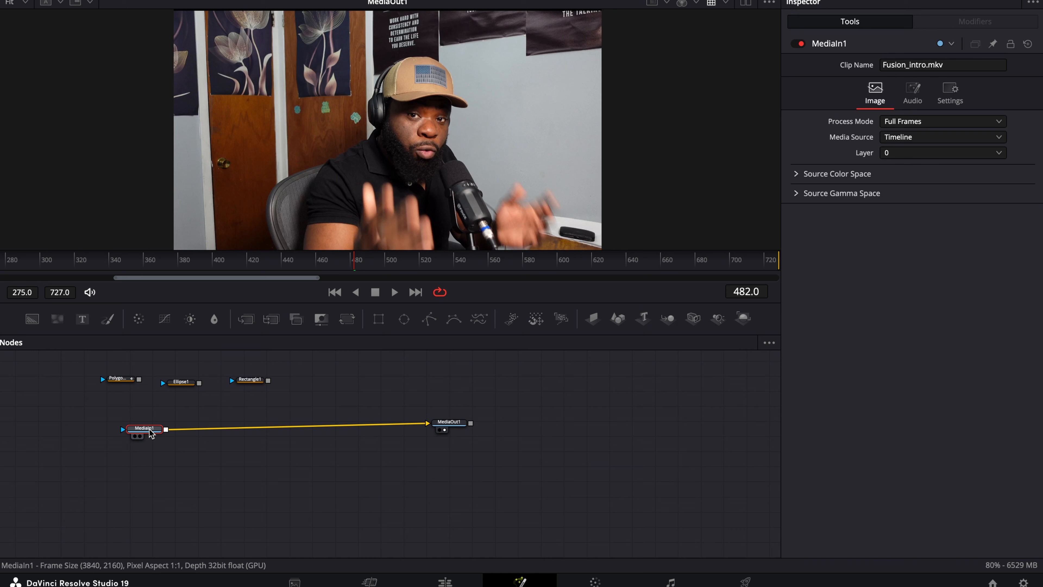